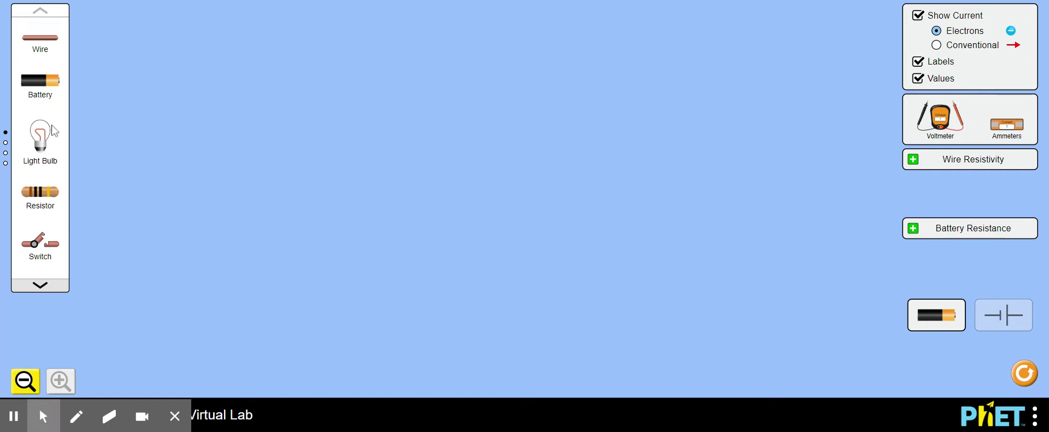
Place a new 9.0 V battery in the middle of the empty workspace
{"action": "left_click_drag", "start_coordinate": [38, 82], "coordinate": [314, 86]}
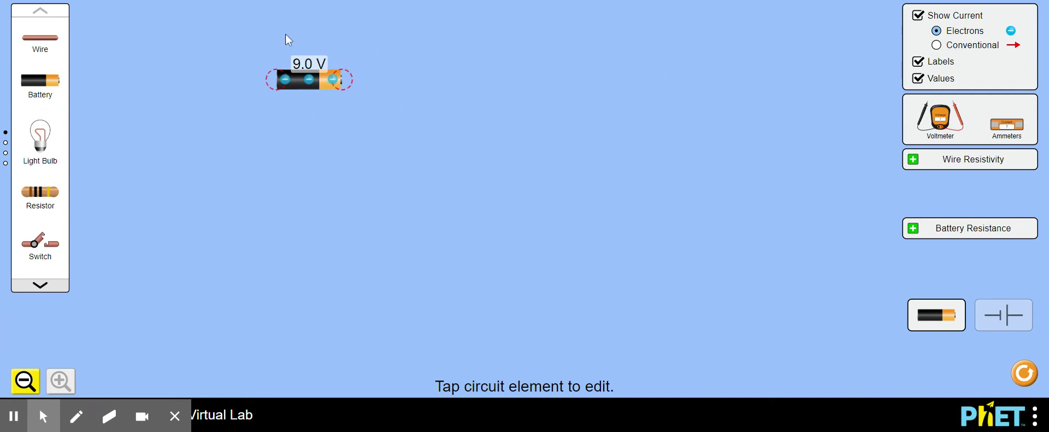
Reverse the battery twice, then sweep its voltage from 1.5 V to 120.0 V and back to 9.0 V
{"action": "left_click", "coordinate": [305, 89]}
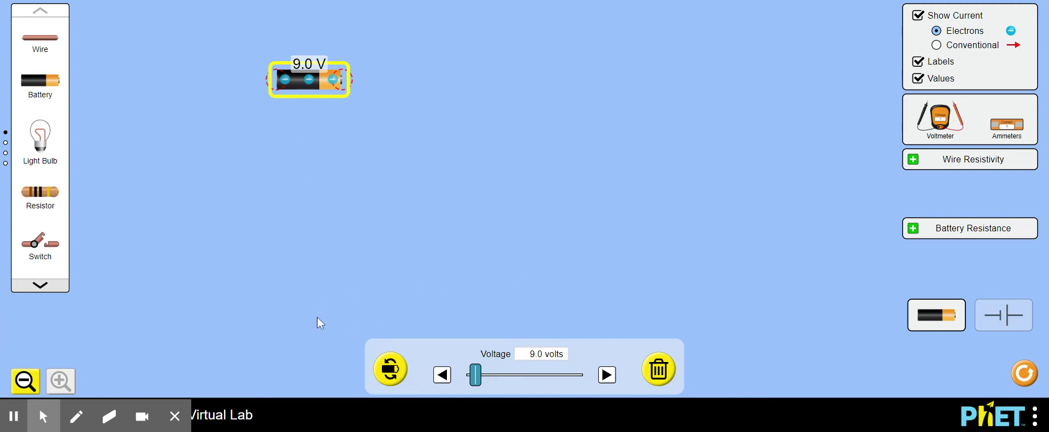
{"action": "left_click", "coordinate": [390, 374]}
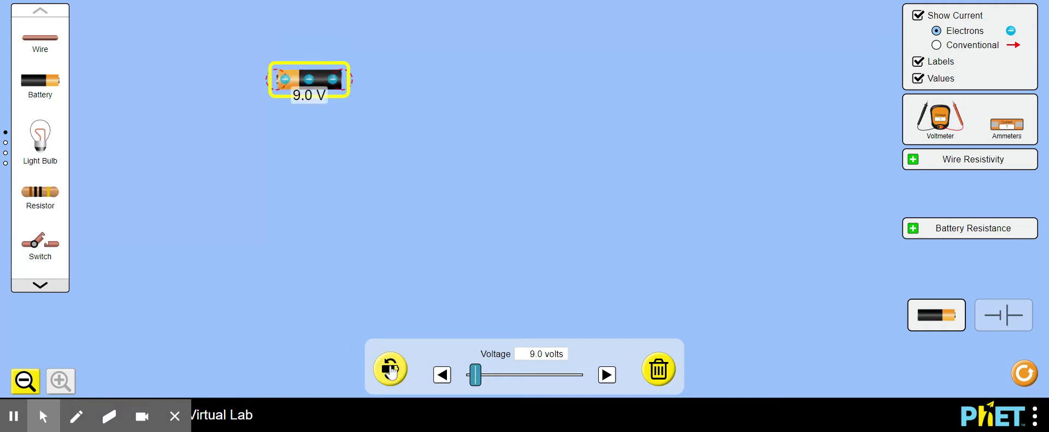
{"action": "left_click", "coordinate": [390, 372]}
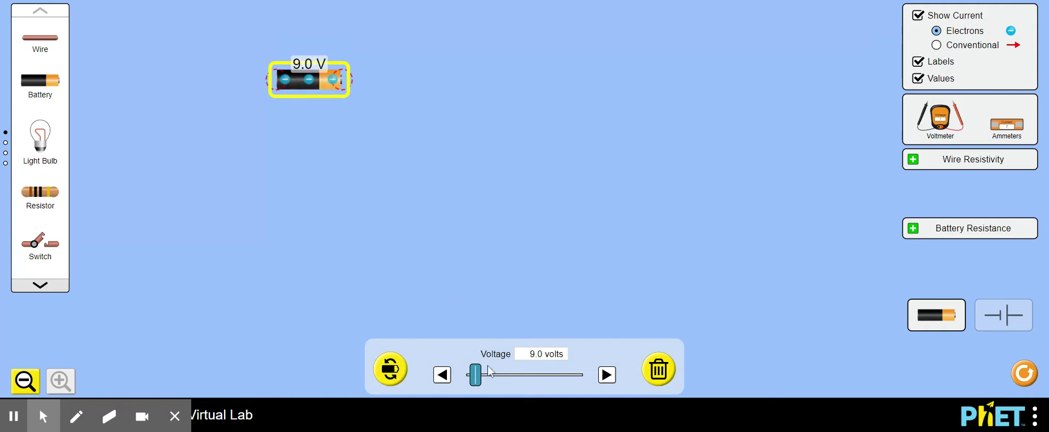
{"action": "left_click_drag", "start_coordinate": [476, 374], "coordinate": [469, 374]}
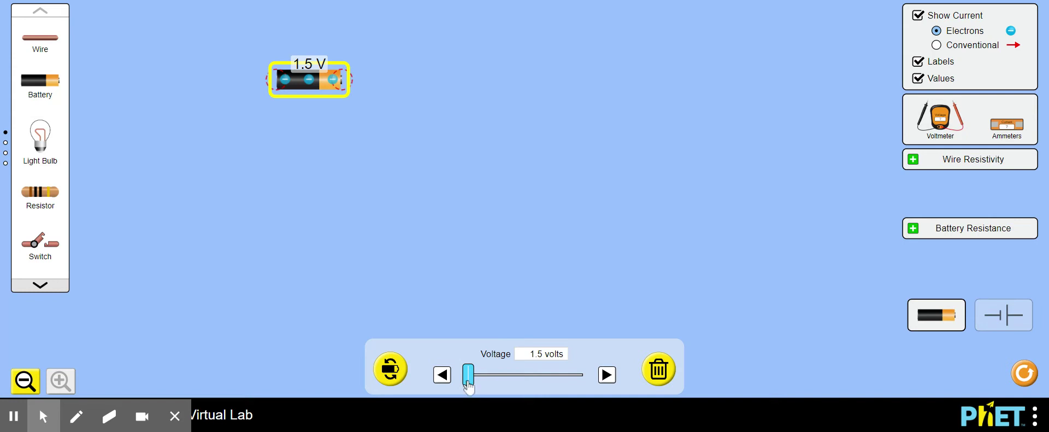
{"action": "left_click_drag", "start_coordinate": [469, 375], "coordinate": [596, 382]}
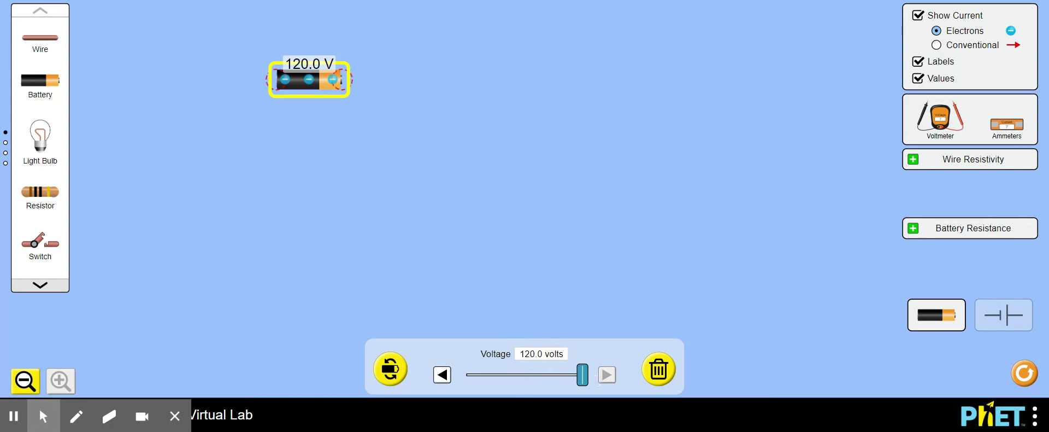
{"action": "left_click_drag", "start_coordinate": [582, 377], "coordinate": [477, 381]}
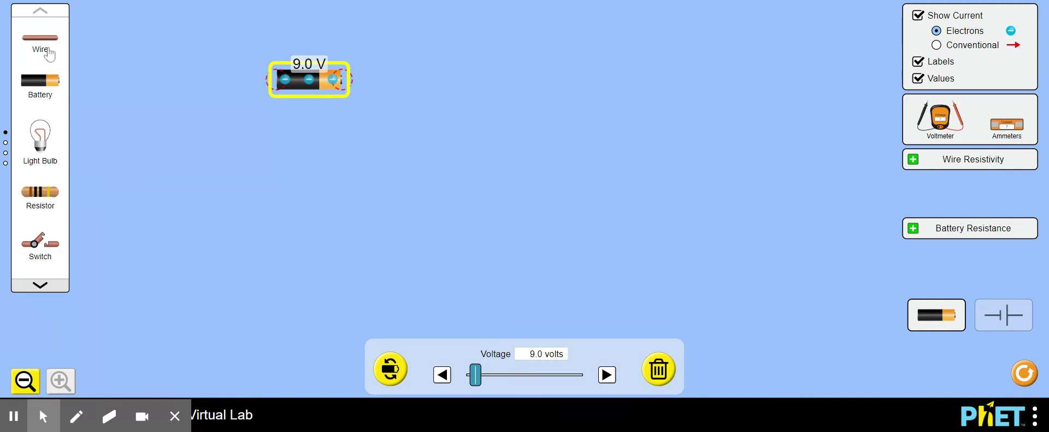
Run wires from both battery terminals and connect a light bulb to the left wire's end
{"action": "left_click_drag", "start_coordinate": [40, 49], "coordinate": [374, 87]}
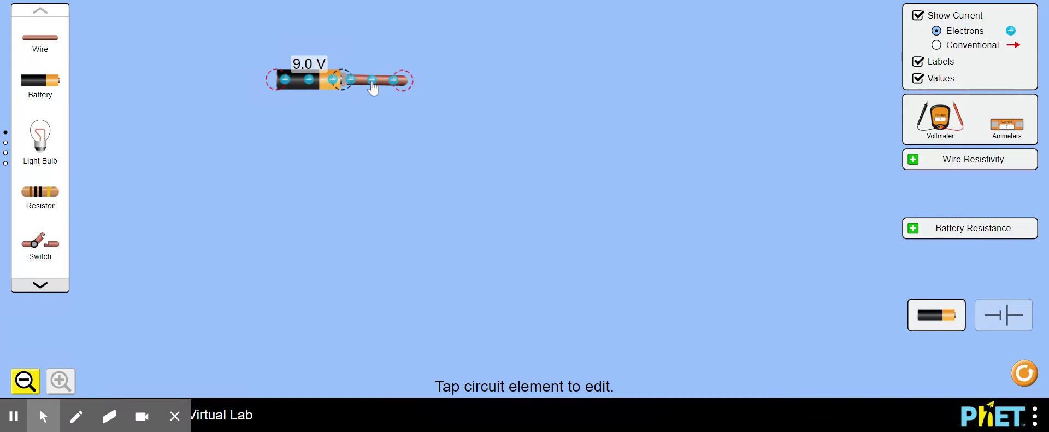
{"action": "left_click_drag", "start_coordinate": [407, 89], "coordinate": [543, 283]}
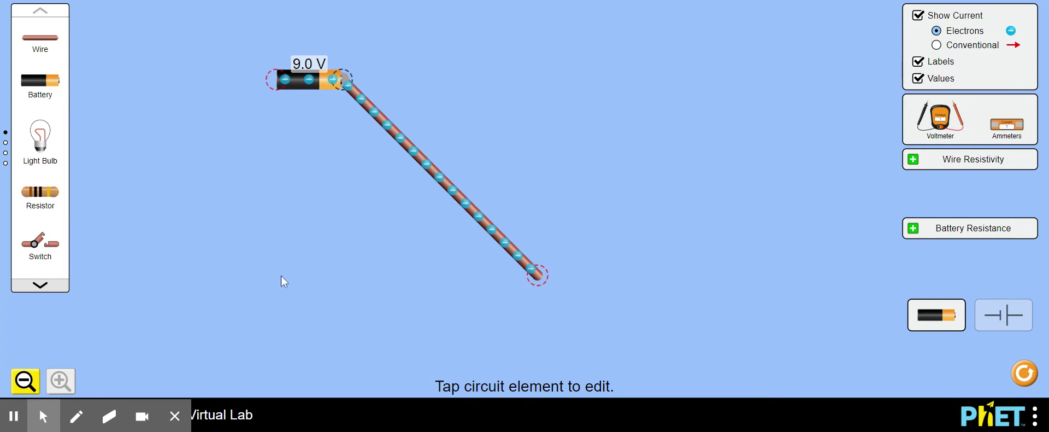
{"action": "left_click_drag", "start_coordinate": [55, 41], "coordinate": [175, 301]}
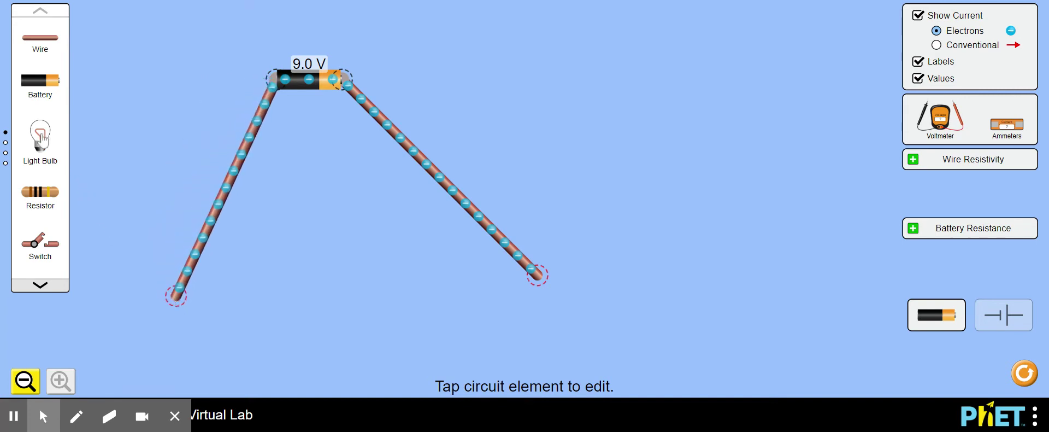
{"action": "left_click_drag", "start_coordinate": [44, 141], "coordinate": [186, 308]}
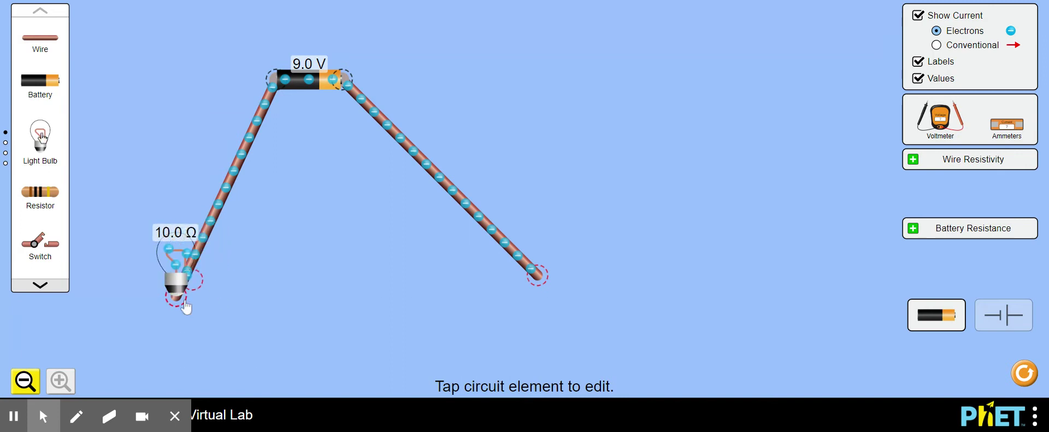
{"action": "left_click", "coordinate": [176, 300]}
Wire a switch between the bulb and the right wire, then close it to light the bulb
{"action": "left_click_drag", "start_coordinate": [44, 50], "coordinate": [235, 297]}
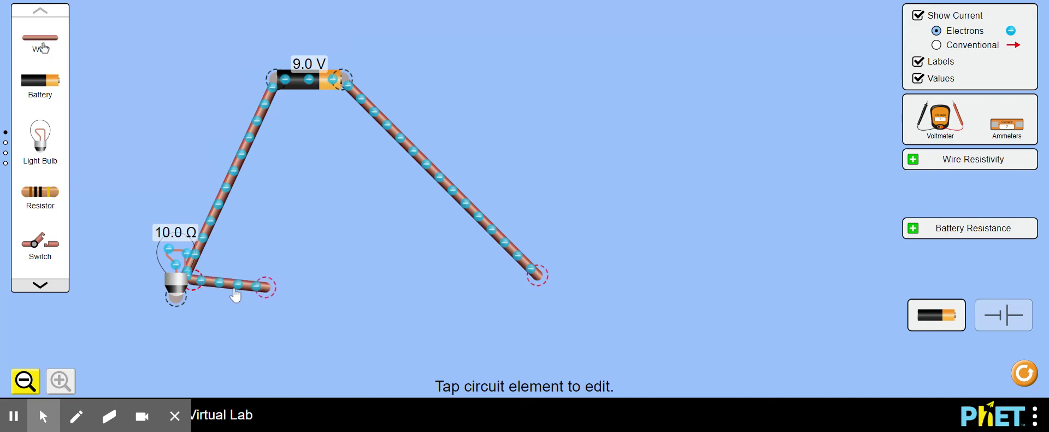
{"action": "left_click_drag", "start_coordinate": [47, 242], "coordinate": [310, 293]}
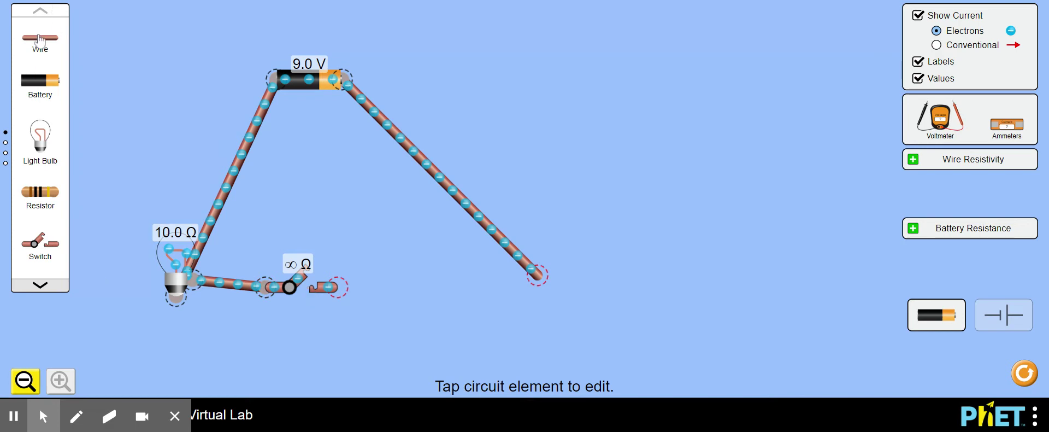
{"action": "left_click_drag", "start_coordinate": [39, 41], "coordinate": [538, 293]}
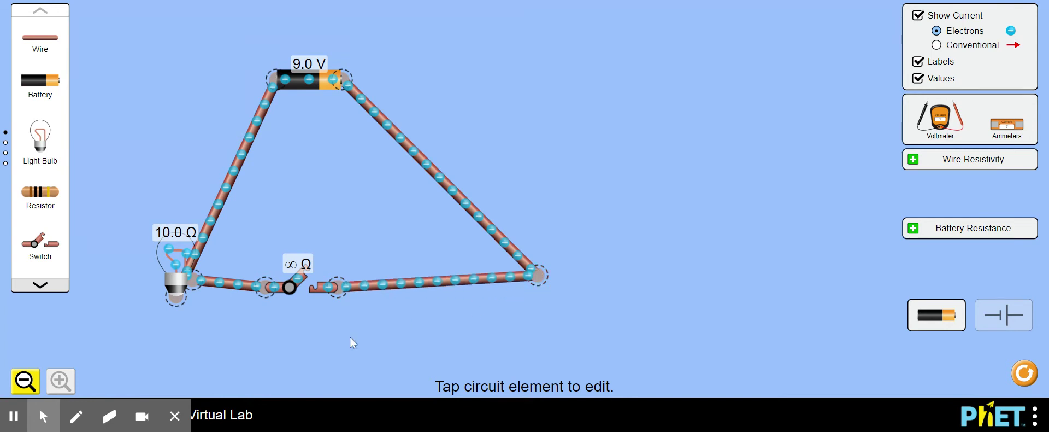
{"action": "left_click", "coordinate": [300, 285]}
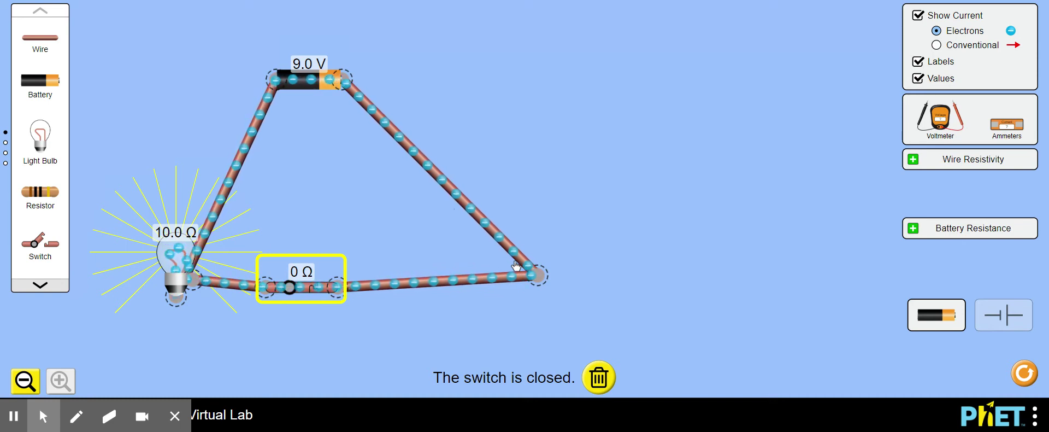
Place an unconnected ammeter on the workspace to the right of the lit loop
{"action": "left_click_drag", "start_coordinate": [1009, 128], "coordinate": [638, 256]}
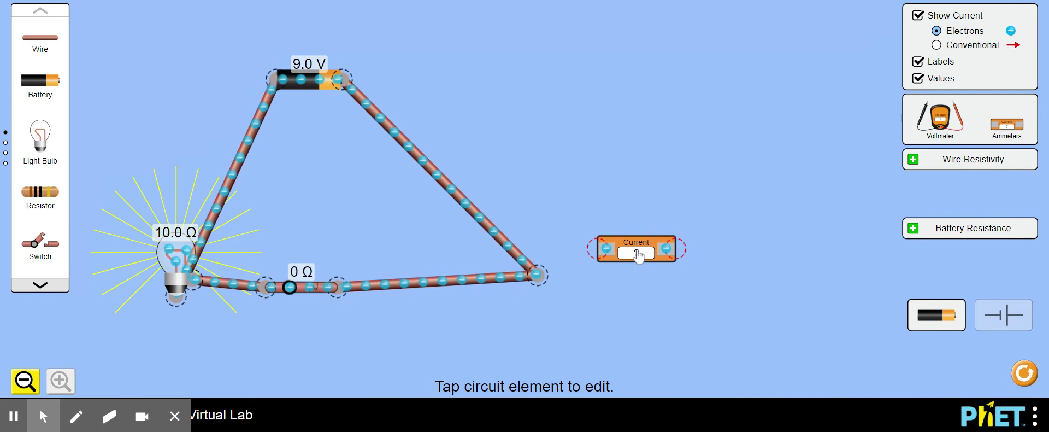
Cut the lower-right wire junction and connect the ammeter between the two free ends, reading 0.90 A
{"action": "left_click", "coordinate": [537, 278]}
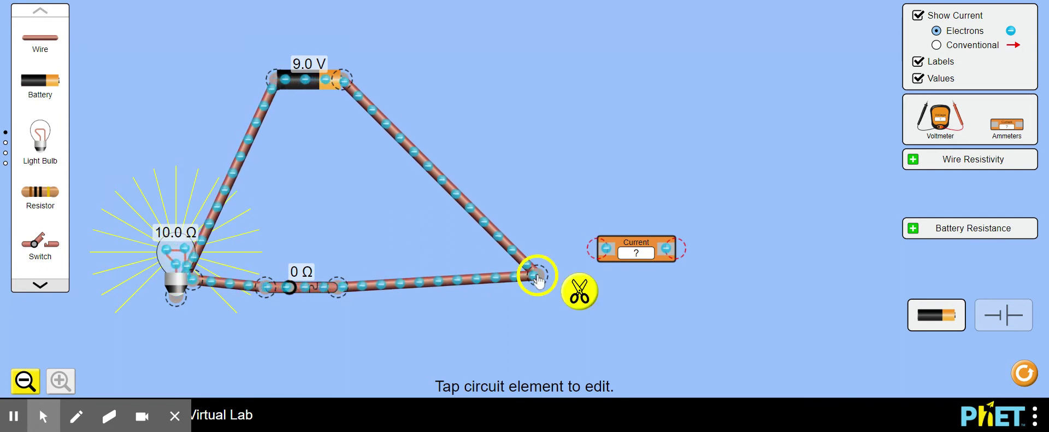
{"action": "left_click", "coordinate": [580, 292]}
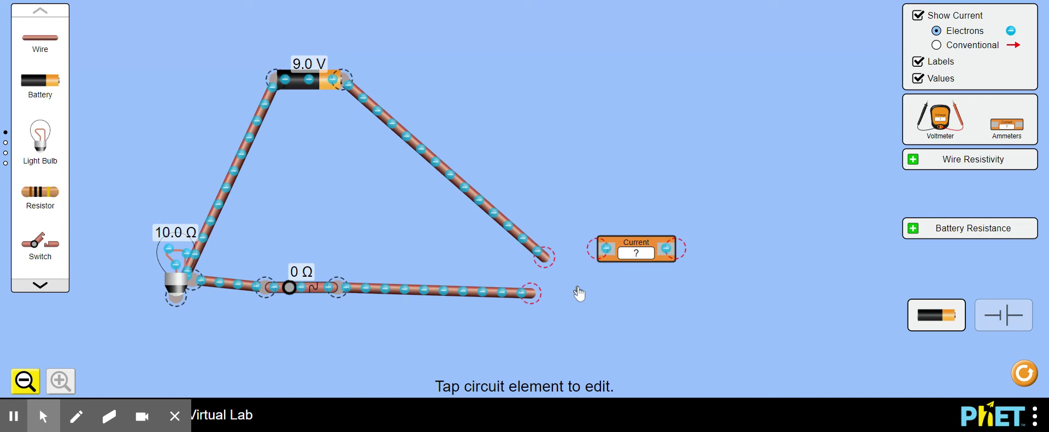
{"action": "left_click_drag", "start_coordinate": [545, 257], "coordinate": [591, 176]}
{"action": "left_click_drag", "start_coordinate": [641, 241], "coordinate": [575, 286]}
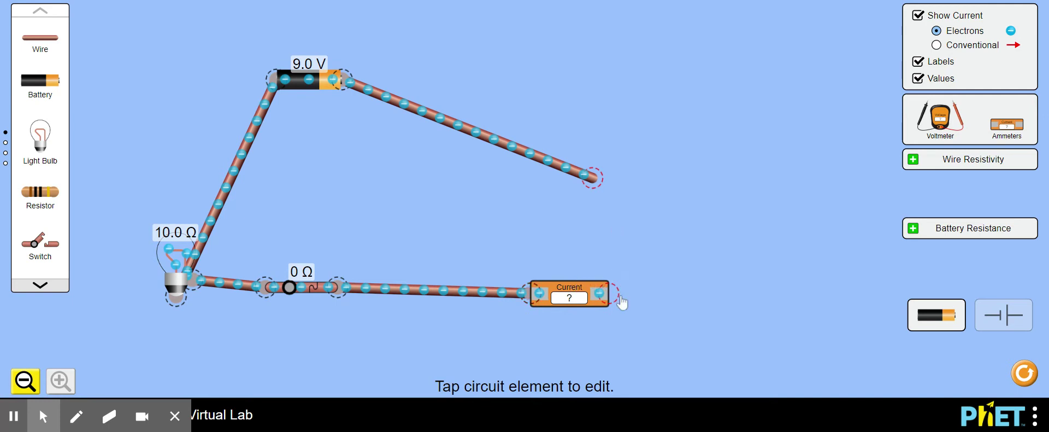
{"action": "left_click_drag", "start_coordinate": [608, 299], "coordinate": [590, 196]}
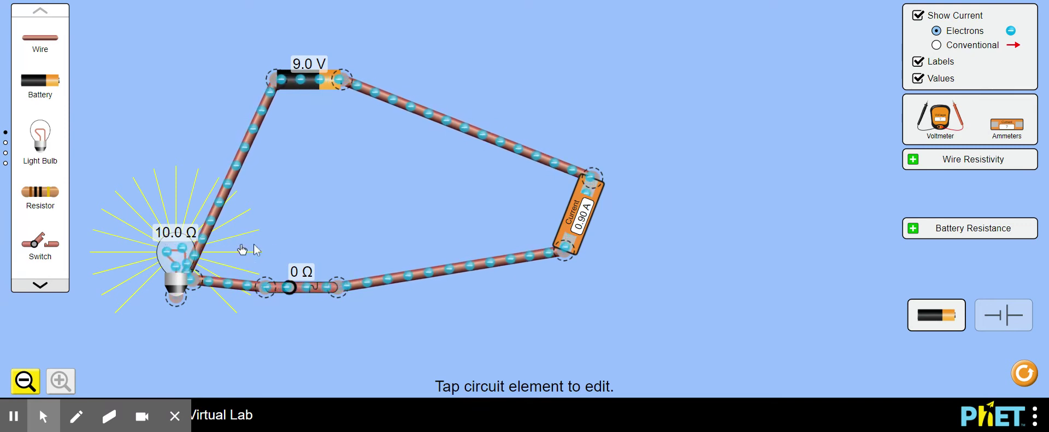
Vary the bulb resistance between 17.5 and 103.5 Ω with its Resistance slider
{"action": "left_click", "coordinate": [178, 265]}
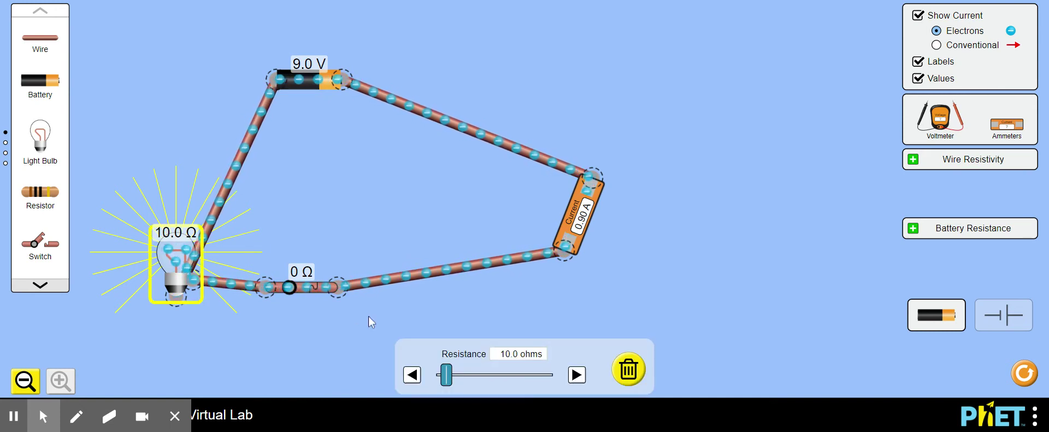
{"action": "left_click_drag", "start_coordinate": [449, 384], "coordinate": [538, 385]}
{"action": "left_click", "coordinate": [216, 350]}
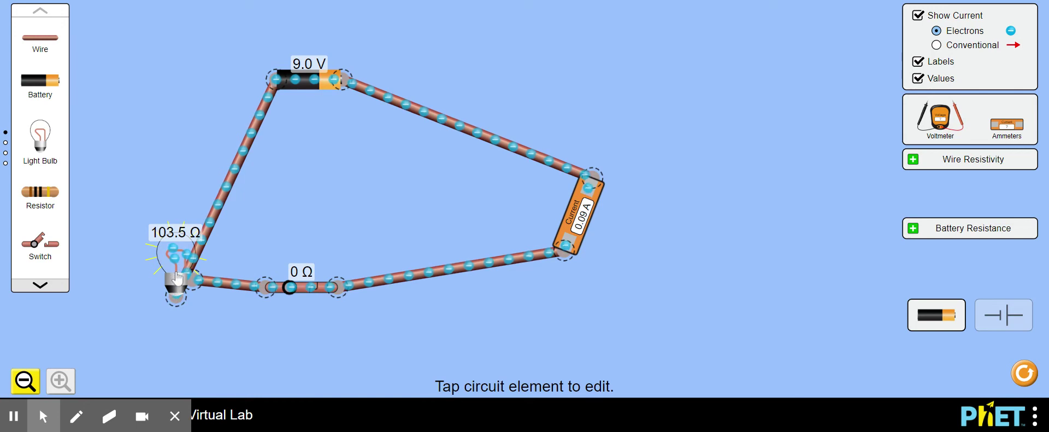
{"action": "left_click", "coordinate": [179, 278]}
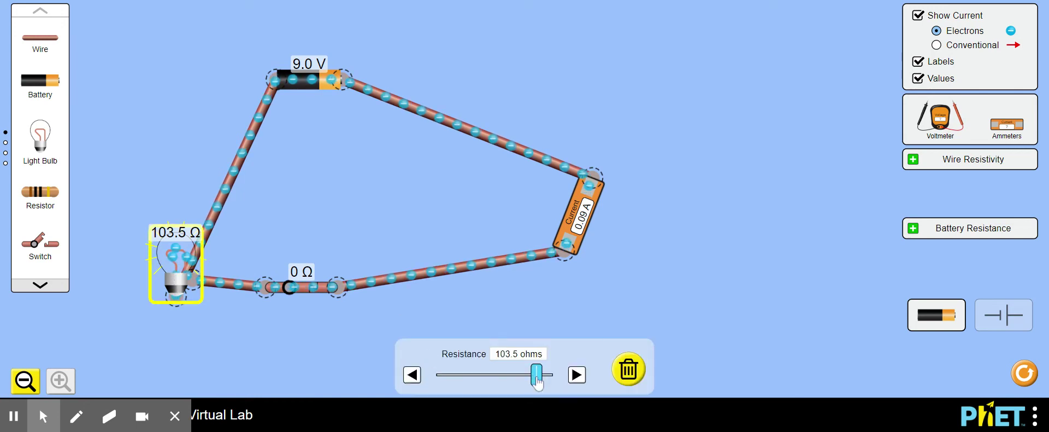
{"action": "left_click_drag", "start_coordinate": [537, 382], "coordinate": [440, 382]}
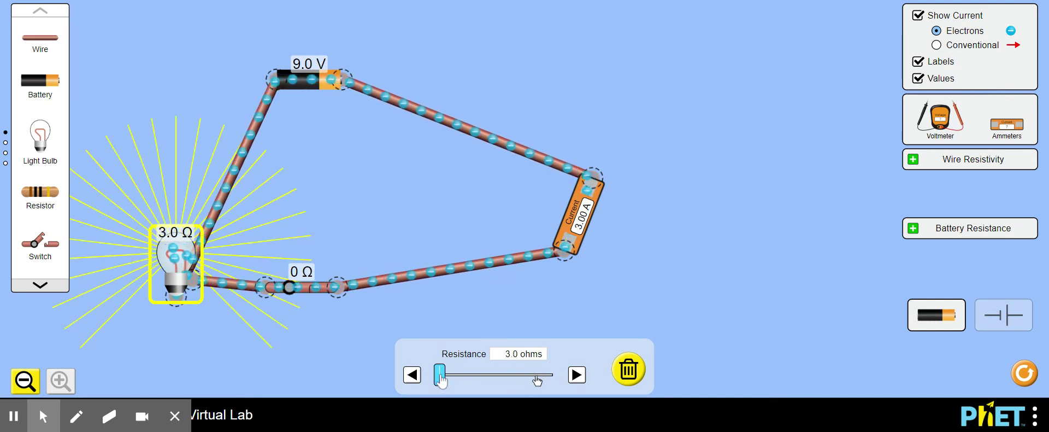
Drop the bulb resistance to 0–0.5 Ω, raise it to end the overload, then Reset All
{"action": "left_click_drag", "start_coordinate": [440, 382], "coordinate": [439, 382]}
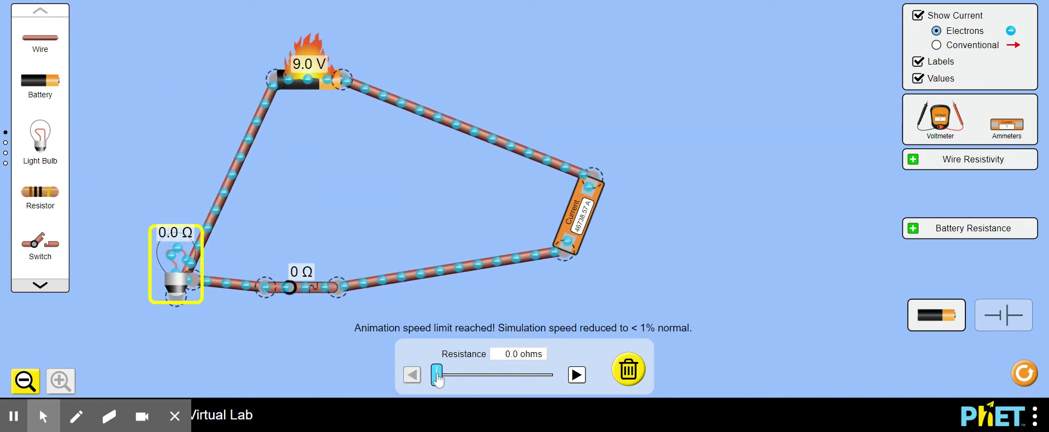
{"action": "left_click_drag", "start_coordinate": [439, 380], "coordinate": [439, 378]}
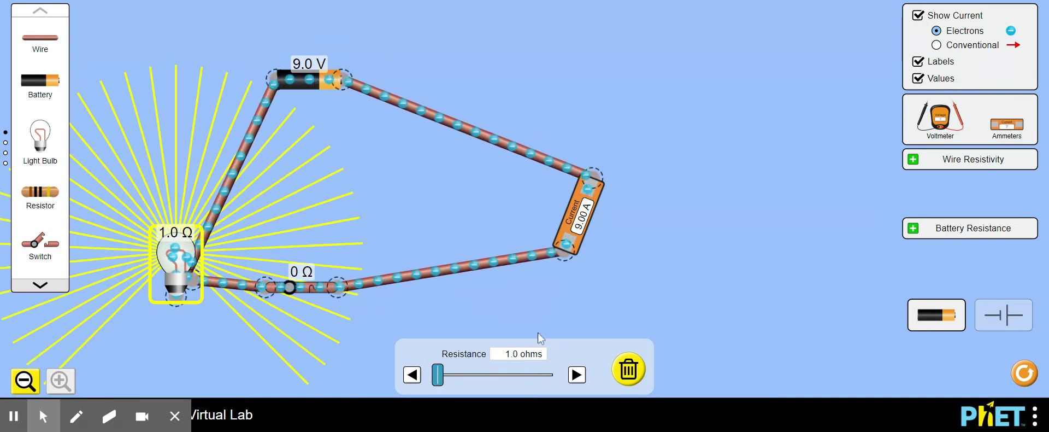
{"action": "left_click", "coordinate": [413, 378]}
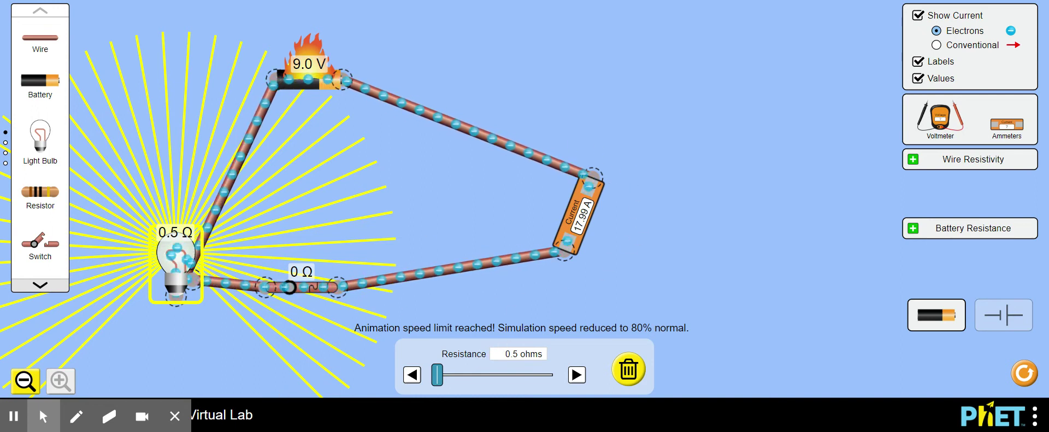
{"action": "left_click", "coordinate": [43, 416]}
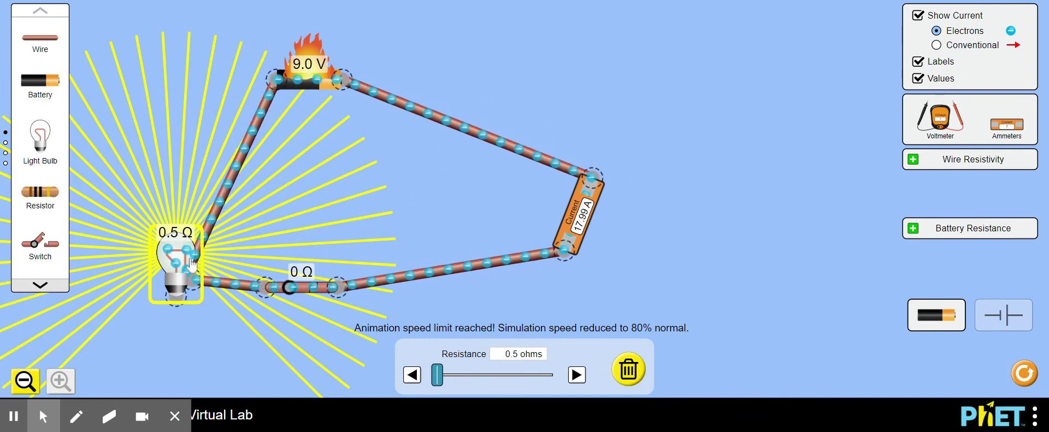
{"action": "mouse_move", "coordinate": [434, 382]}
{"action": "left_mouse_down"}
{"action": "mouse_move", "coordinate": [465, 383]}
{"action": "mouse_move", "coordinate": [446, 384]}
{"action": "left_mouse_up"}
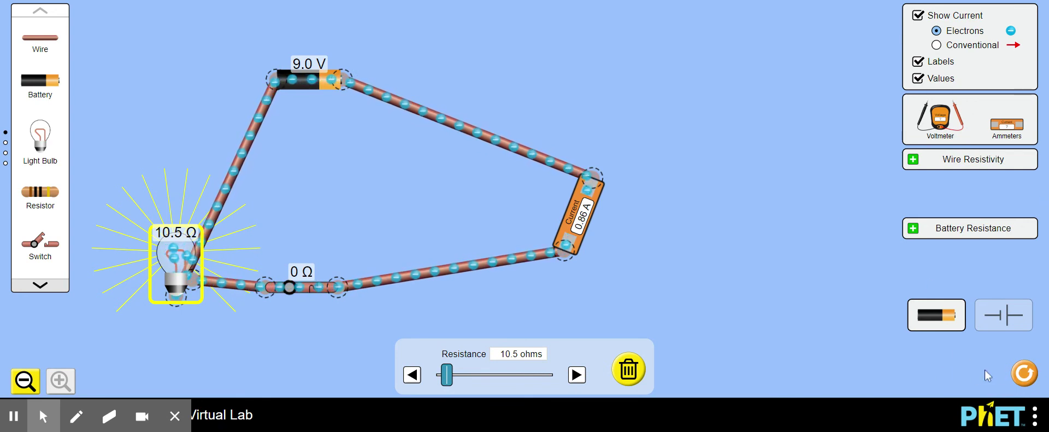
{"action": "left_click", "coordinate": [1025, 373]}
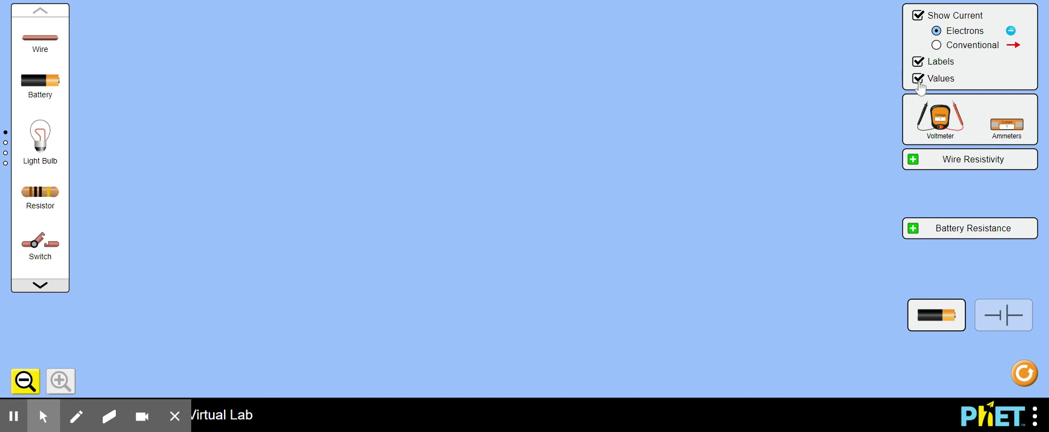
Page down the component carousel three times to reach its last page
{"action": "left_click", "coordinate": [40, 293]}
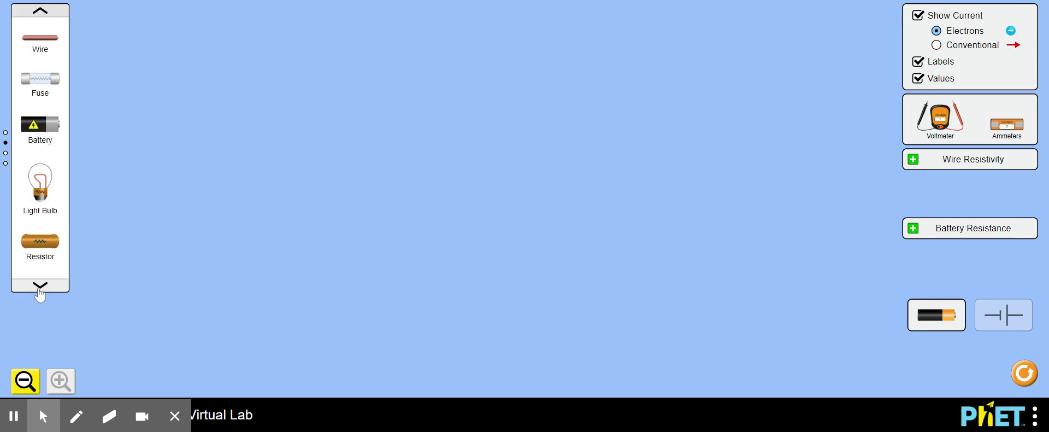
{"action": "left_click", "coordinate": [40, 293]}
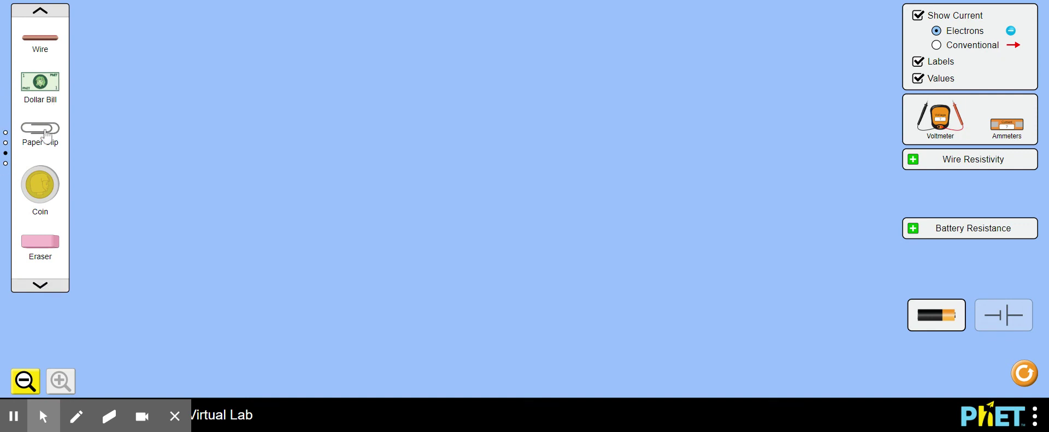
{"action": "left_click", "coordinate": [40, 284]}
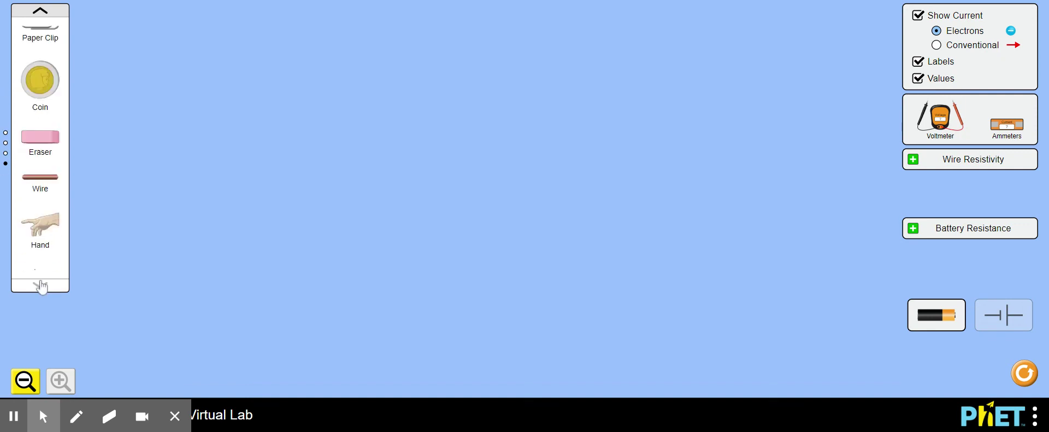